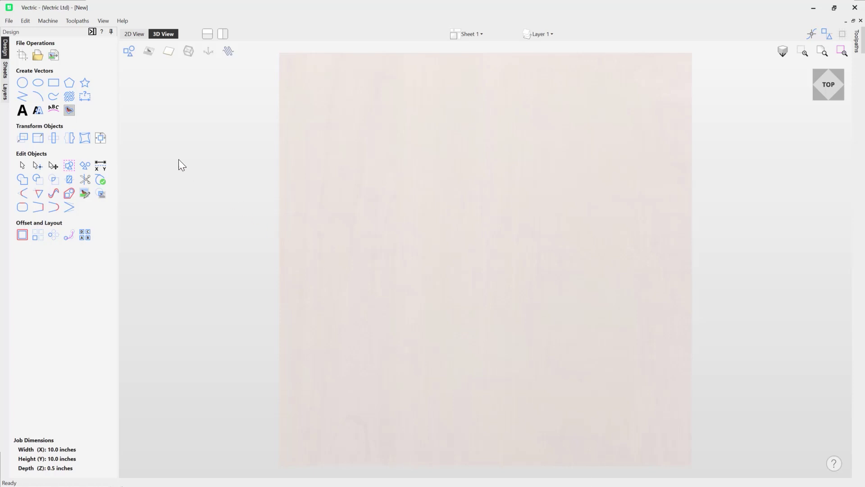
- Draw a rectangle about 4 by 1.35 inches from the sheet's centre and place four same-size rectangles around the sheet
click(54, 85)
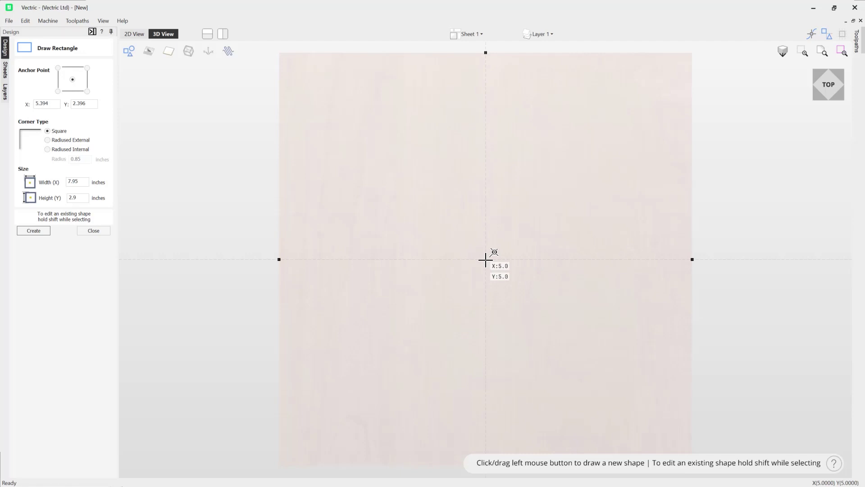
drag(485, 259, 651, 204)
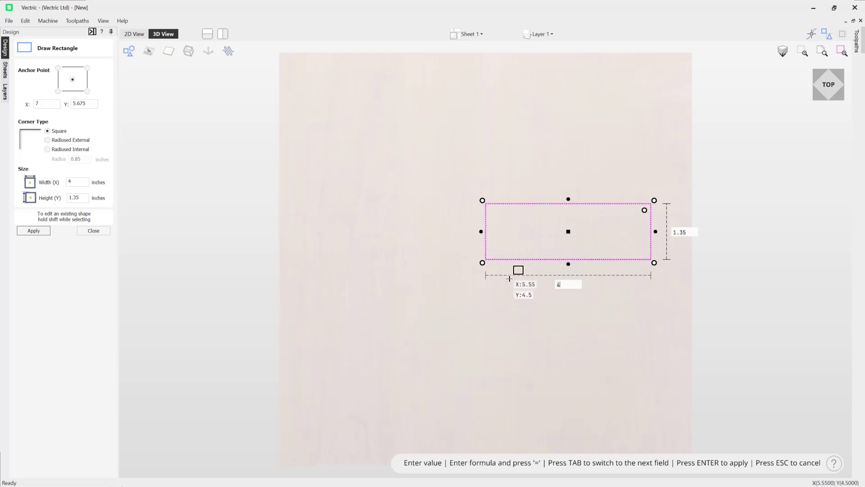
click(568, 361)
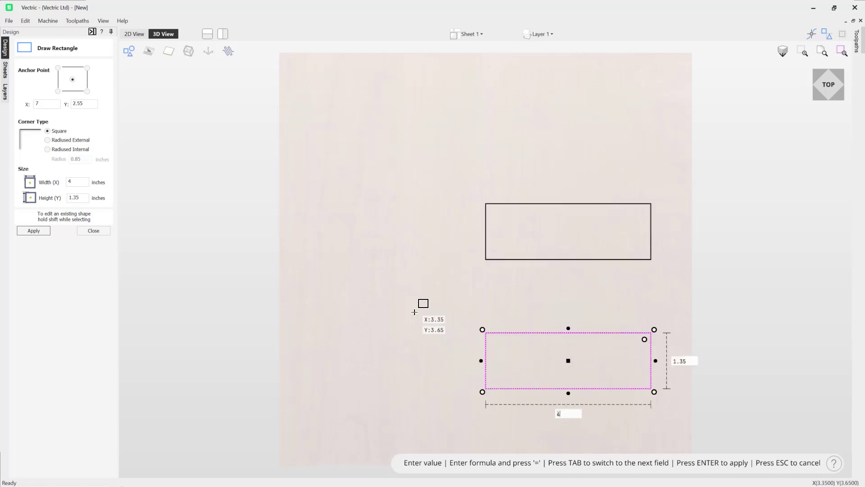
click(374, 294)
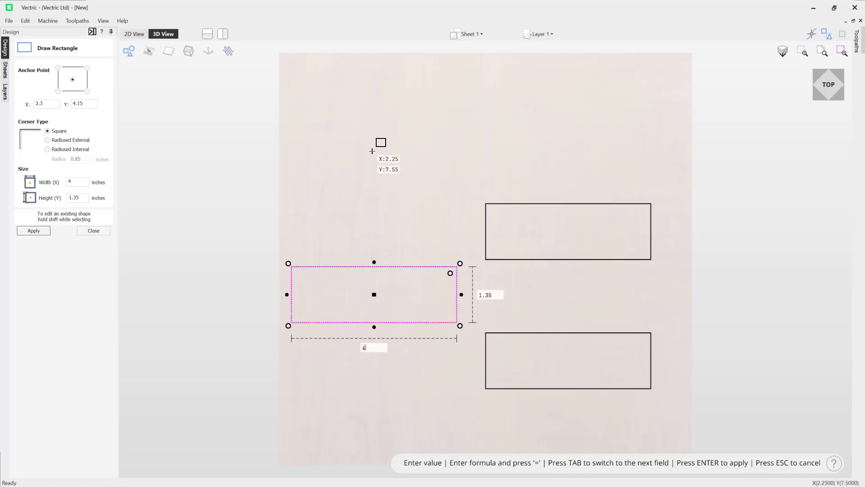
click(372, 148)
mouse_move(586, 110)
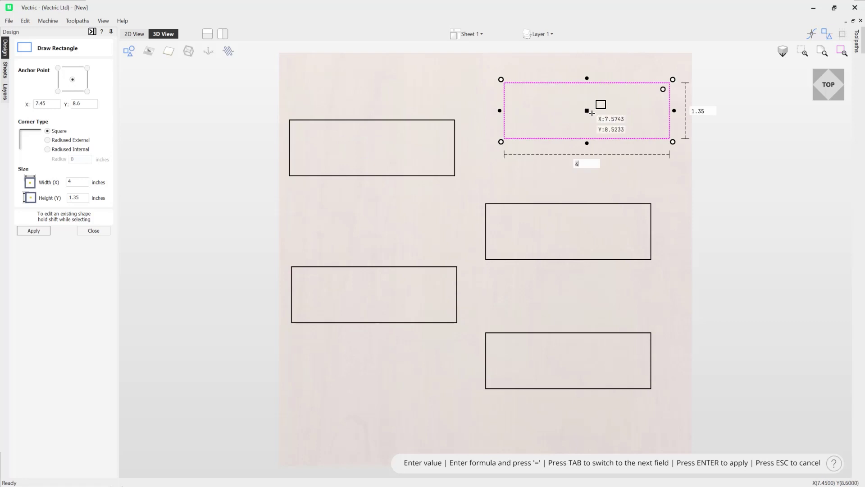
- Undo all the rectangles placed on the sheet
key(Escape)
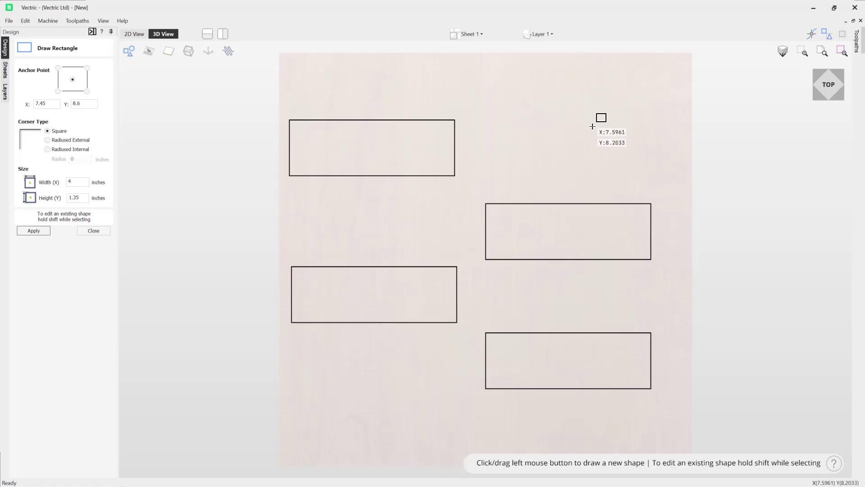
key(ctrl+z)
key(ctrl+z)
key(ctrl+z)
key(ctrl+z)
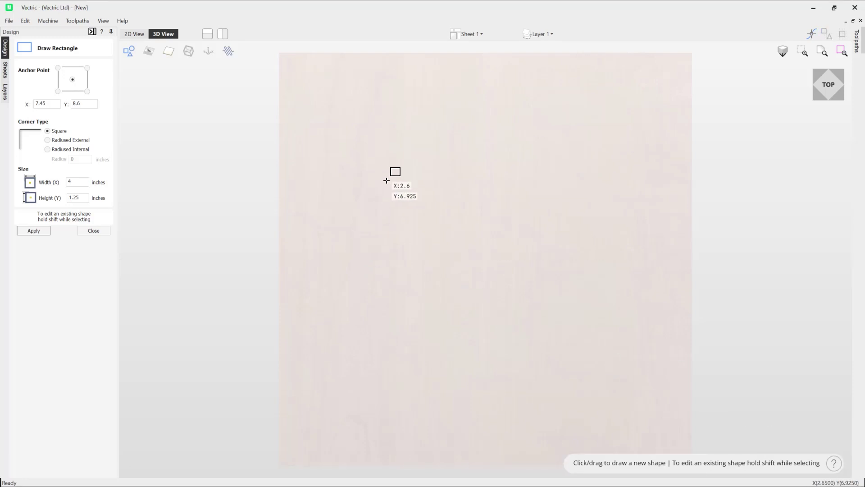
- Draw a rectangle about 4.95 by 2.8 inches near the sheet's middle, and set its width to 5 and height to 3 inches
drag(379, 177, 585, 295)
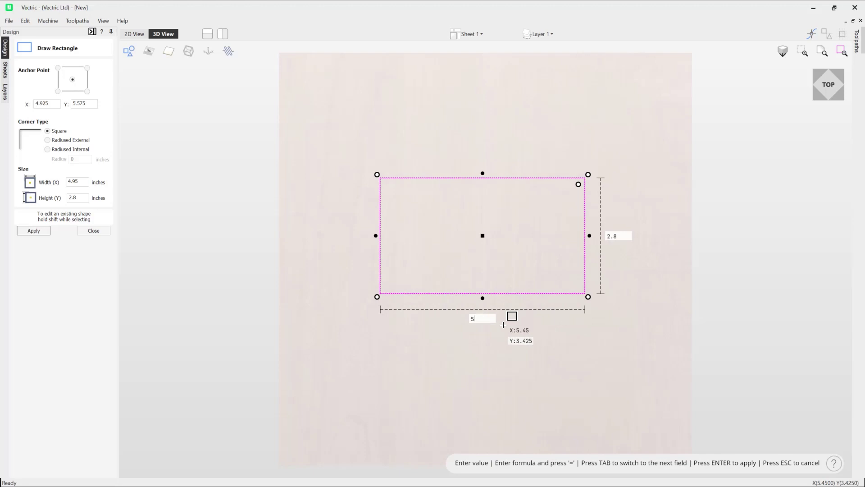
key(Return)
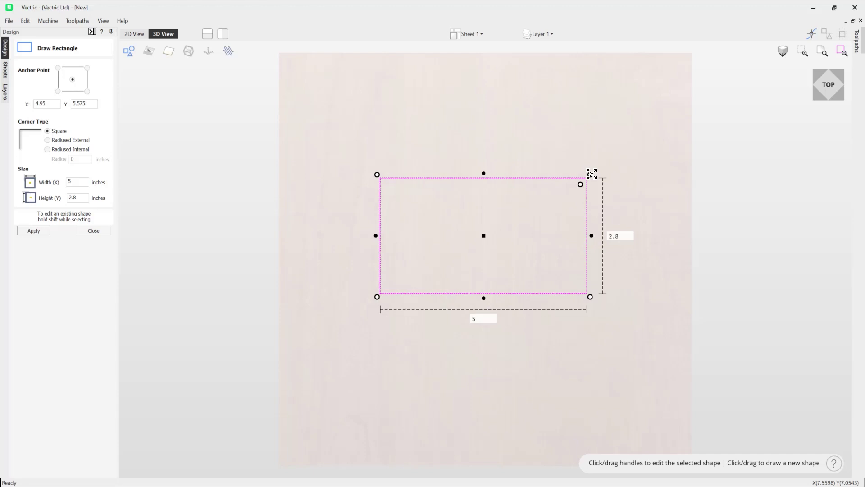
text(5)
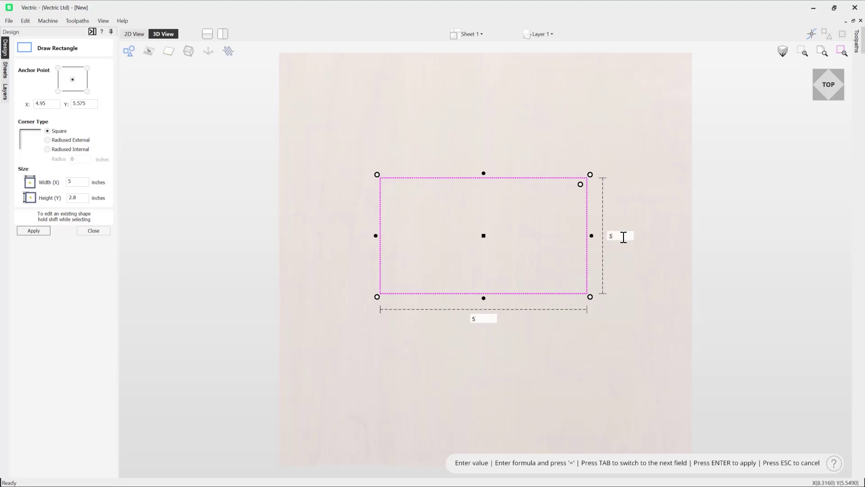
key(Return)
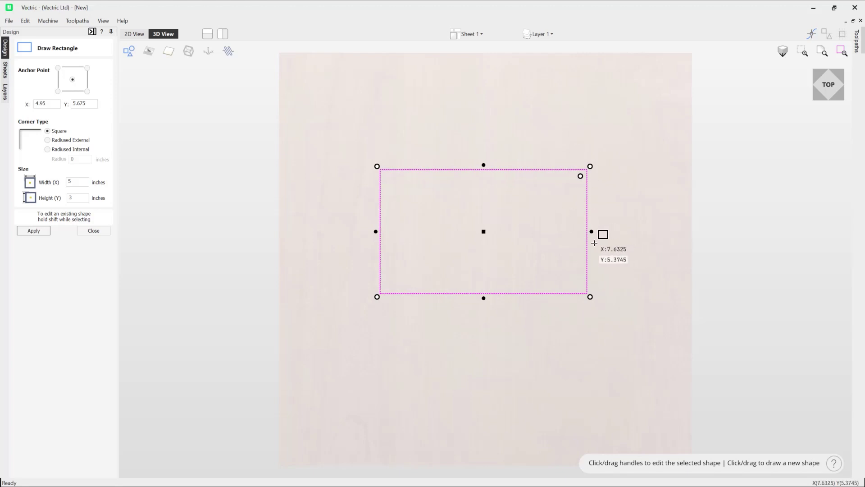
- Move the rectangle's right edge inward and set the width to 4 inches, keeping the left edge in place
mouse_move(592, 231)
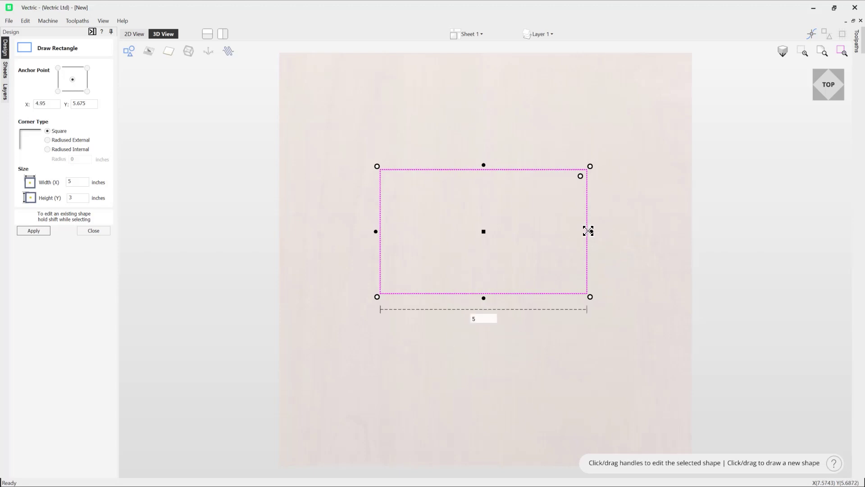
mouse_move(483, 296)
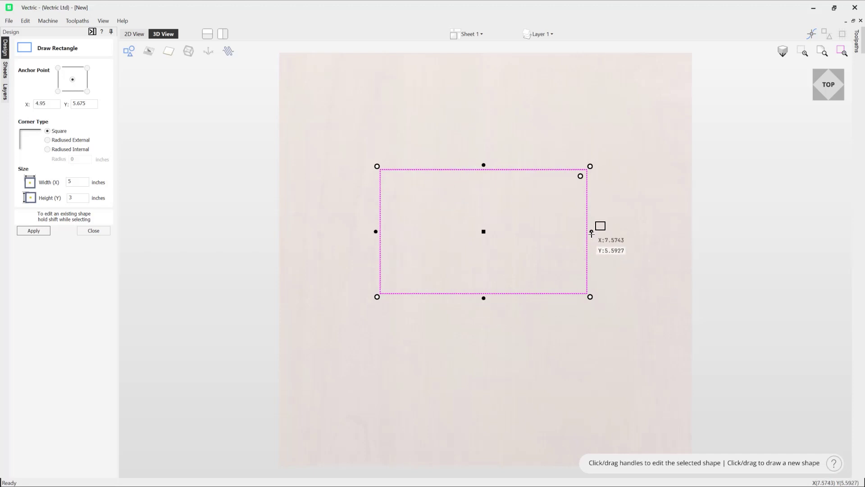
text(5)
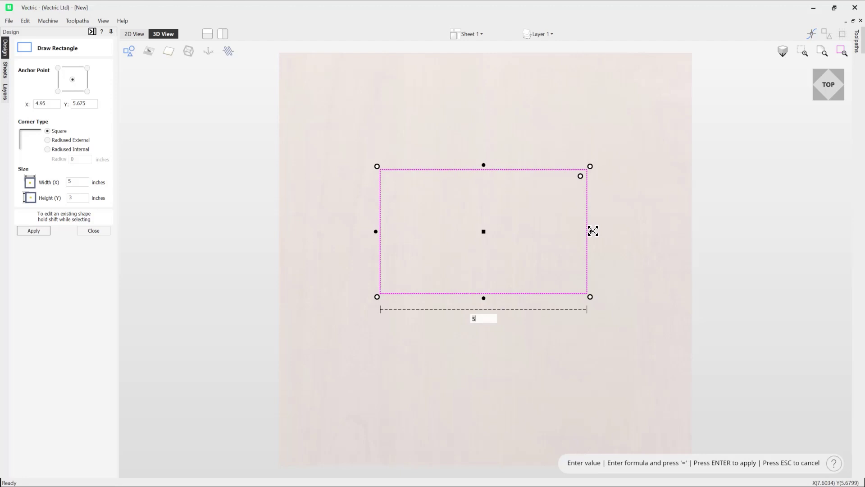
drag(593, 231, 496, 237)
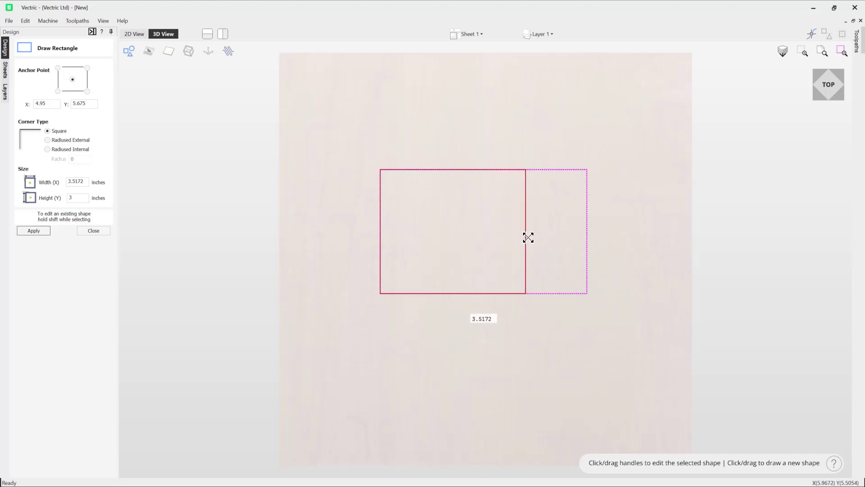
drag(528, 238, 549, 239)
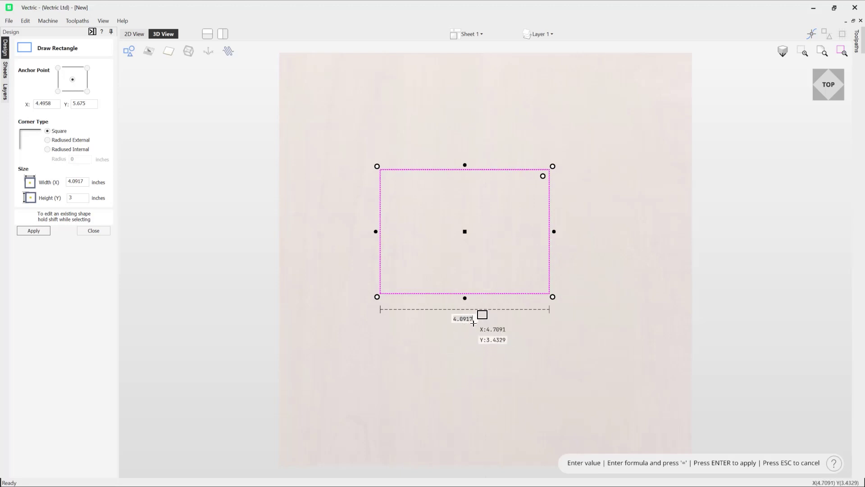
click(476, 321)
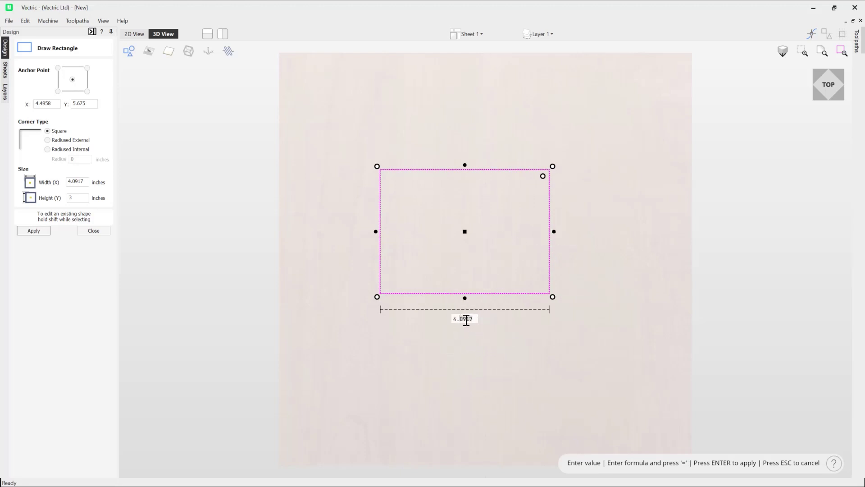
key(Return)
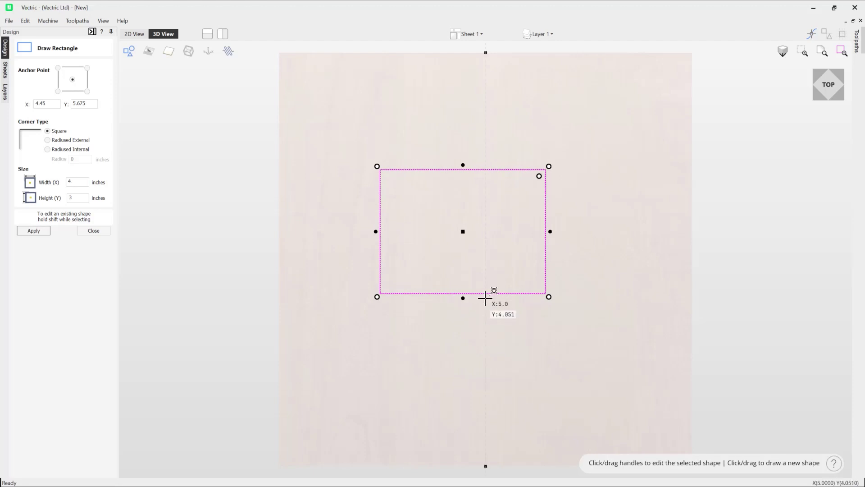
- Extend the rectangle from its top edge by setting the height to 4 inches
mouse_move(462, 163)
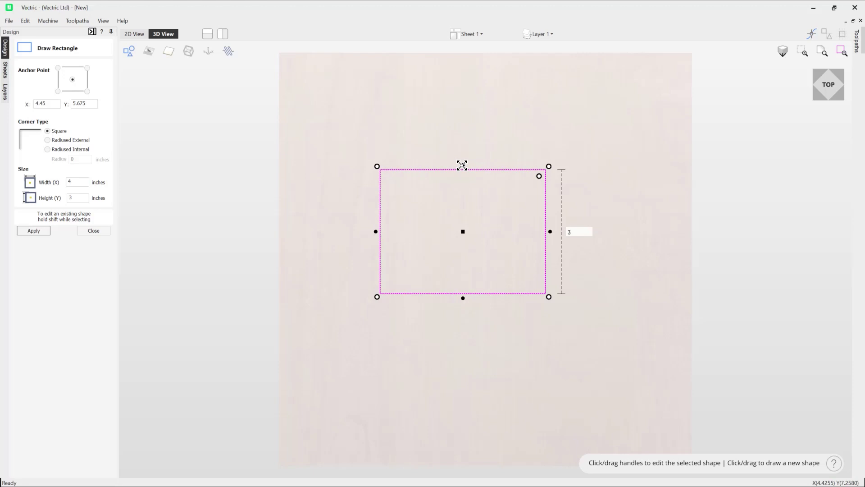
click(462, 165)
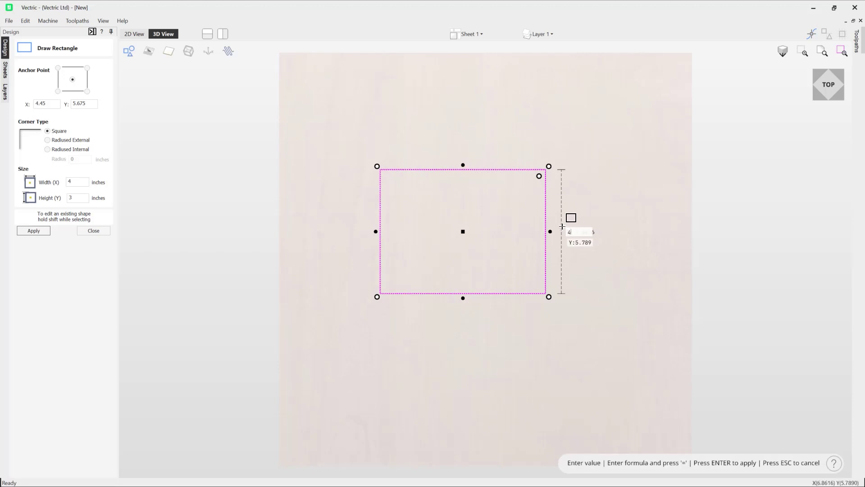
text(4)
key(Return)
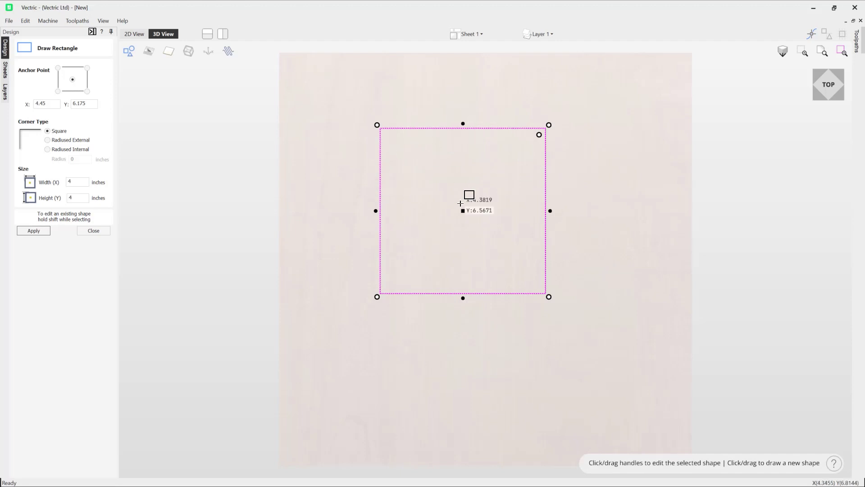
- Extend the rectangle from its left edge to 5 inches wide and from its bottom edge to 5 inches high
mouse_move(374, 210)
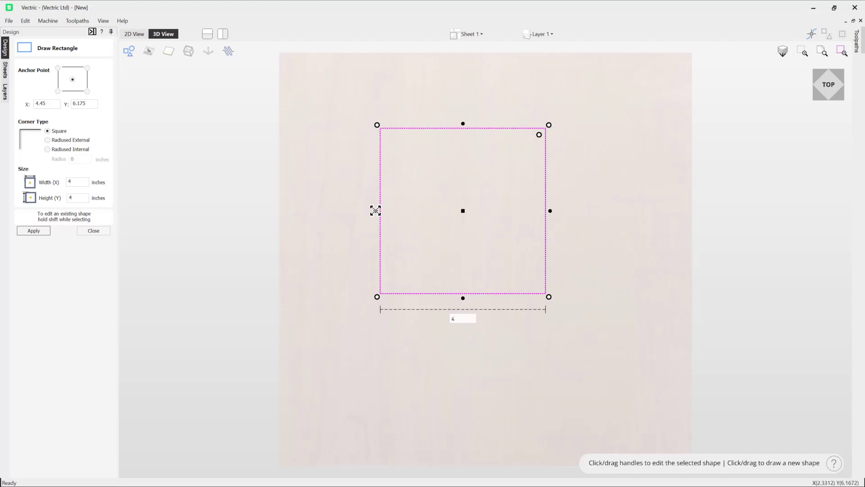
text(4)
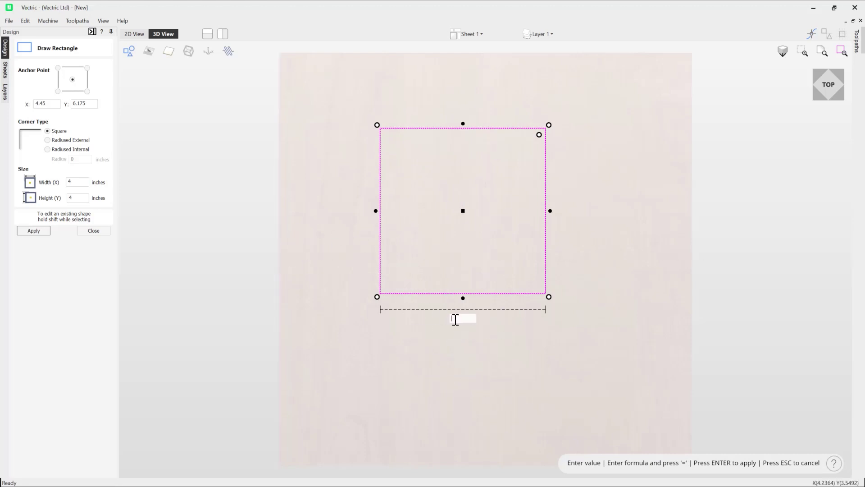
key(Return)
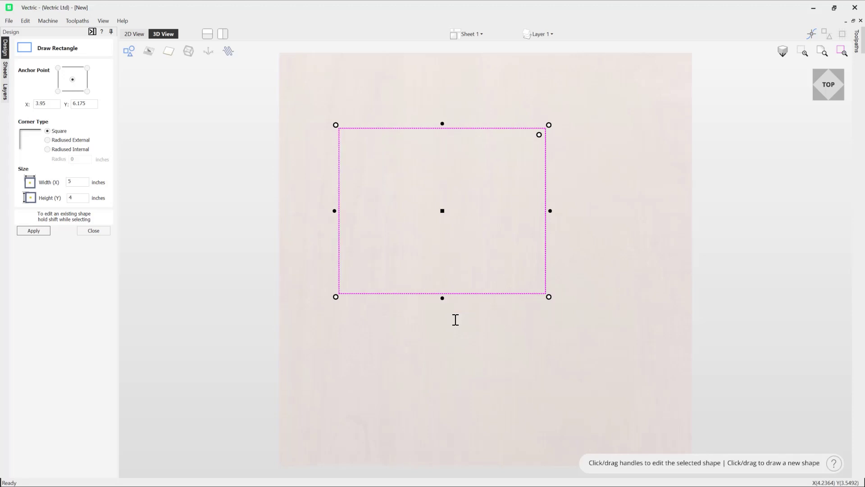
mouse_move(442, 299)
text(4)
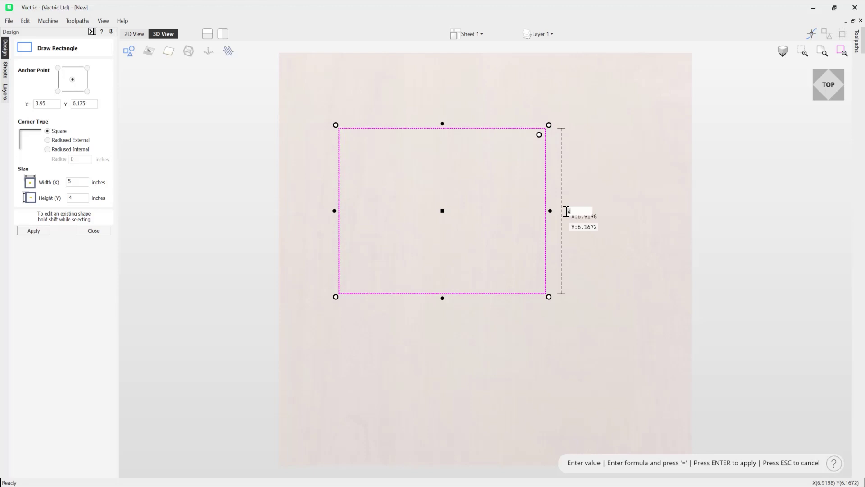
key(Return)
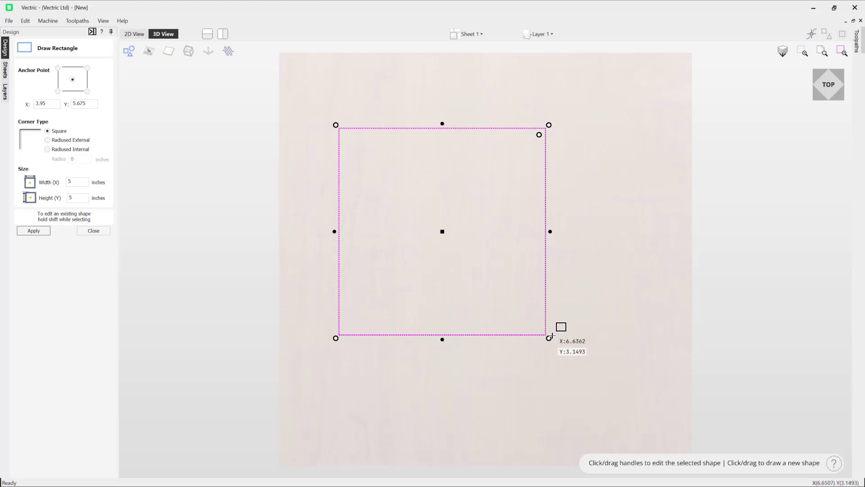
- Resize the rectangle freehand from its lower-right corner and right edge, and set its width to 2 and height to 3 inches
drag(550, 337, 548, 337)
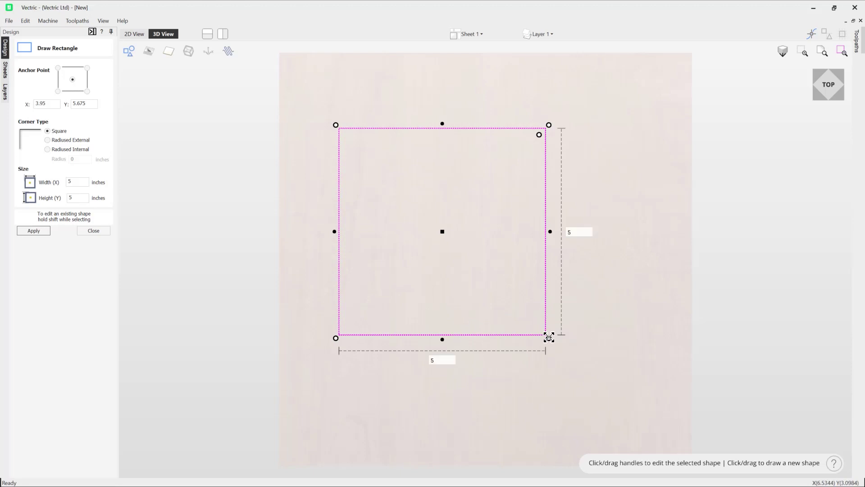
drag(549, 337, 528, 319)
drag(529, 223, 588, 224)
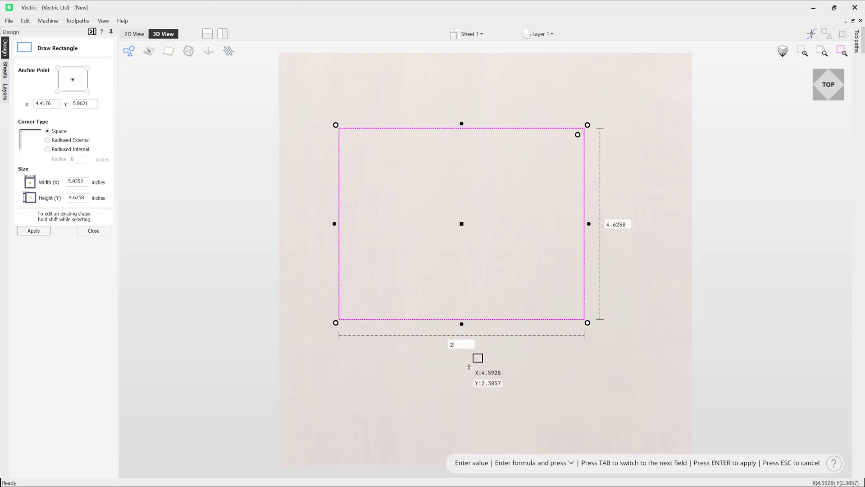
key(Tab)
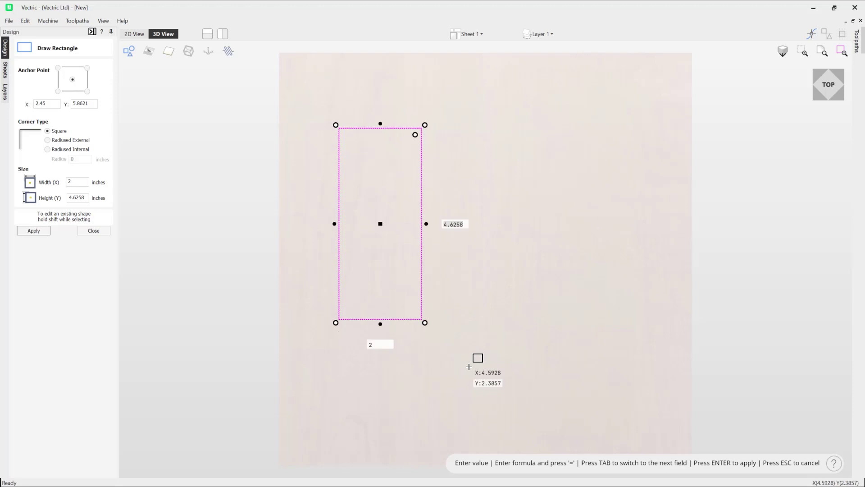
key(Return)
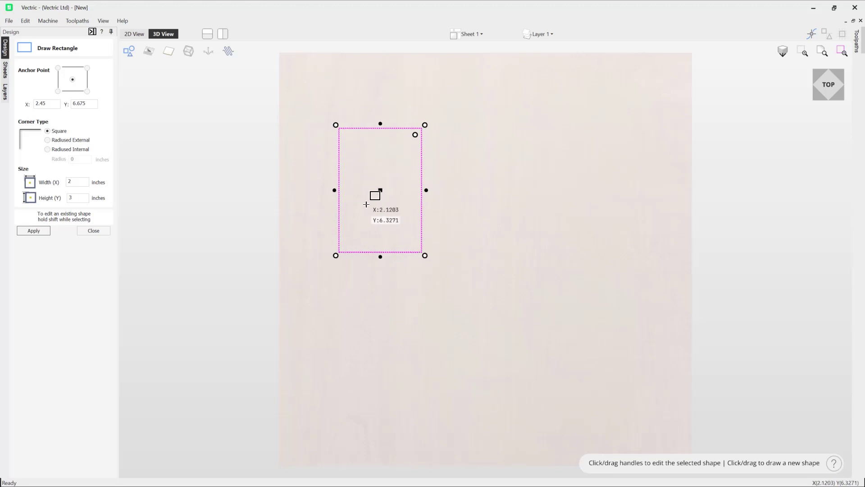
- Stretch the rectangle from its right and bottom edges to about 6.51 by 3.89 inches
click(426, 191)
drag(427, 190, 544, 191)
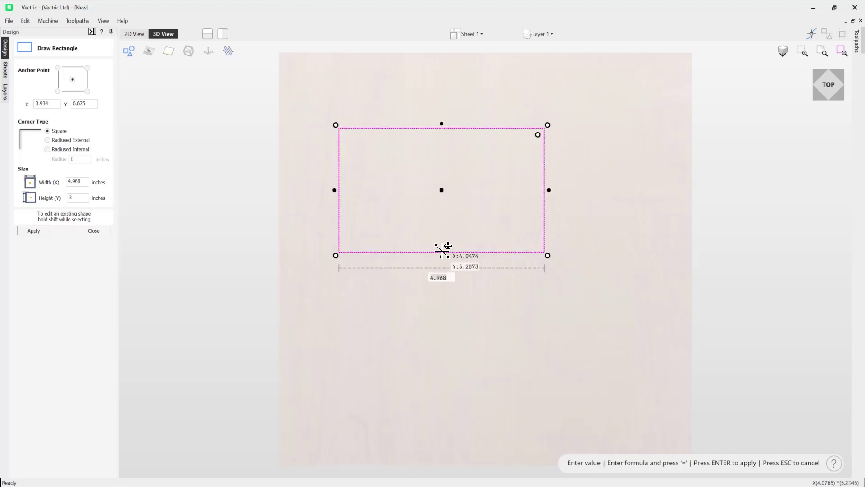
drag(441, 253, 441, 292)
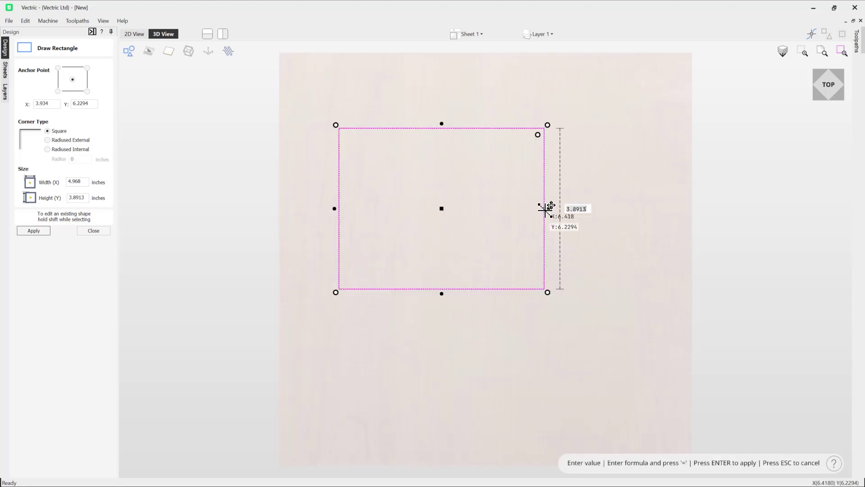
drag(546, 207, 608, 212)
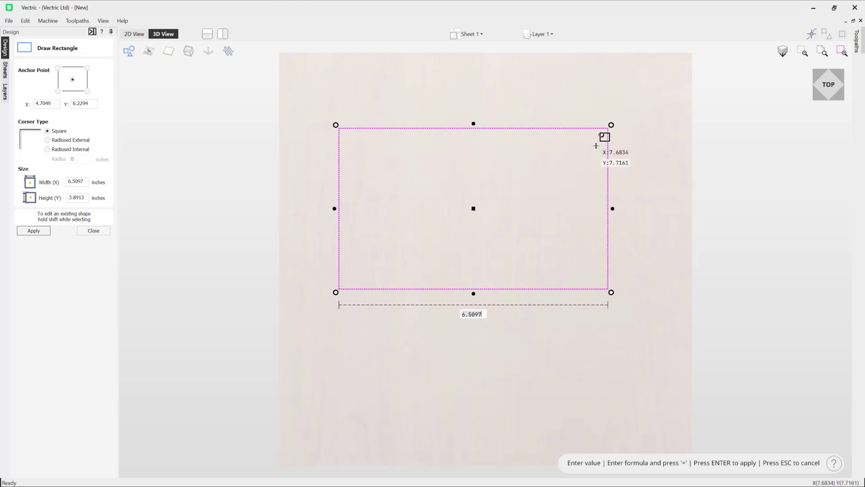
- Give the rectangle internally radiused corners with a radius of about 0.95 inches
mouse_move(601, 135)
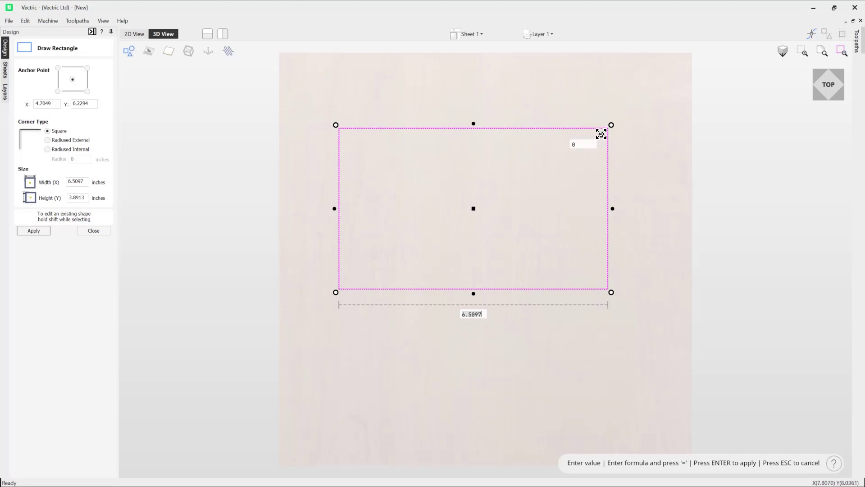
drag(601, 134, 637, 116)
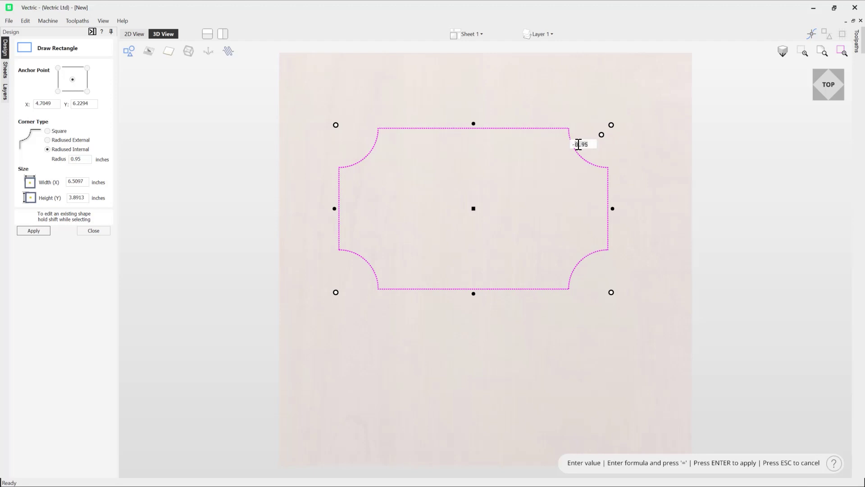
- Set the rectangle's internal corner radius to 0.5 inches and close the rectangle drawing tool
key(BackSpace)
key(Return)
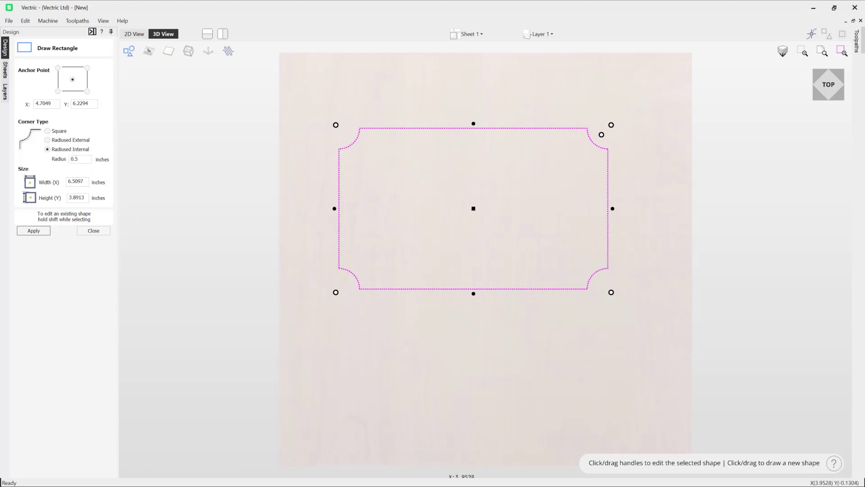
click(100, 231)
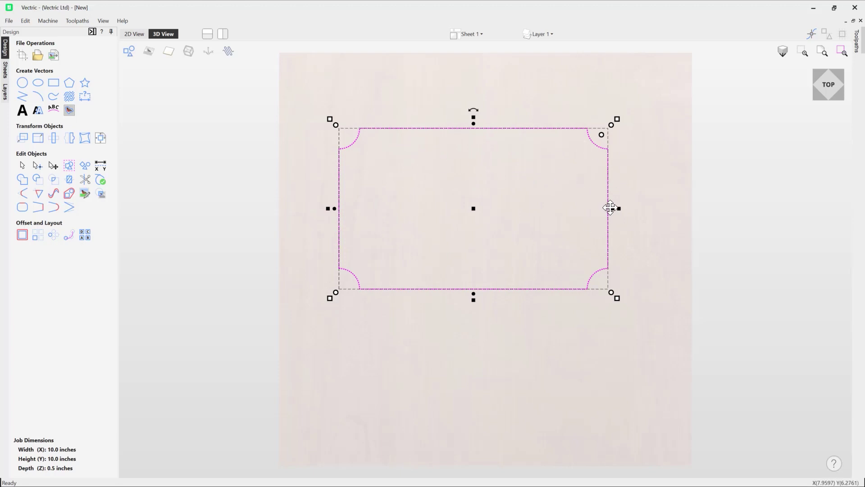
- Resize the selected rectangle freehand from its right and bottom edges to about 6.18 by 3.88 inches
drag(612, 208, 594, 208)
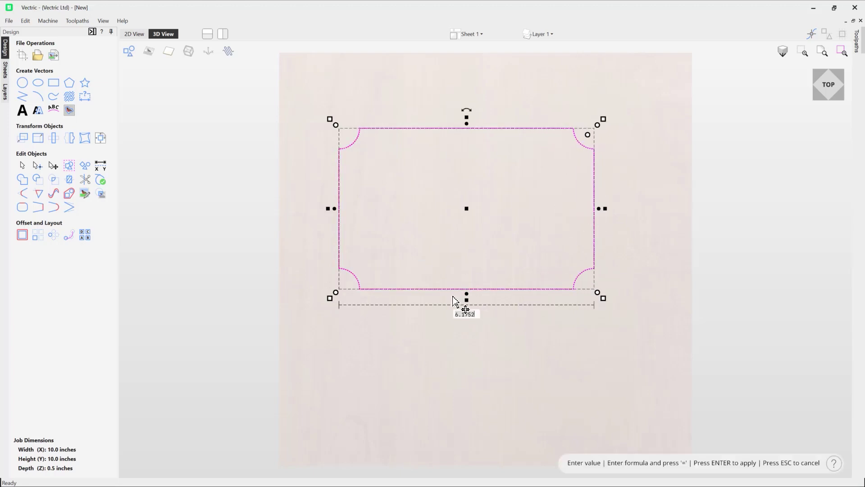
mouse_move(466, 295)
mouse_down()
mouse_move(465, 266)
mouse_move(465, 289)
mouse_up()
- Enlarge the rectangle's internal corner radius freehand to about 0.65 inches and reopen the shape in the Draw Rectangle tool
mouse_move(585, 135)
mouse_down()
mouse_move(576, 143)
mouse_move(599, 131)
mouse_move(544, 162)
mouse_move(591, 138)
mouse_up()
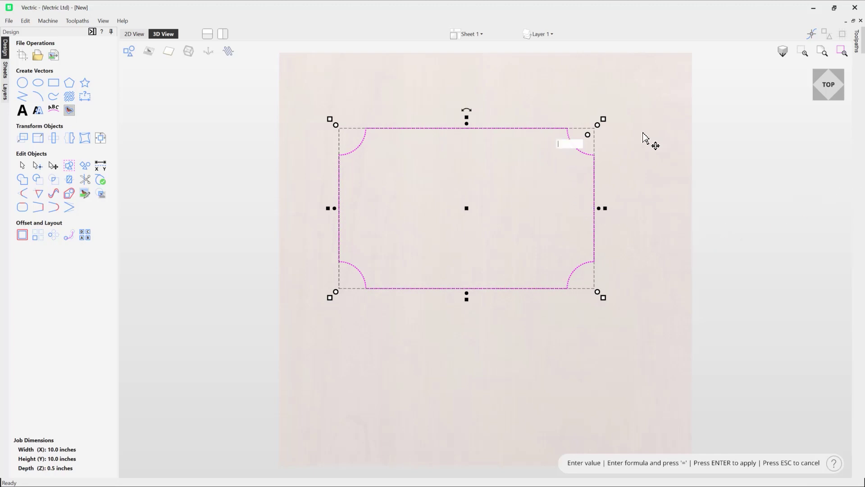
key(Escape)
click(594, 161)
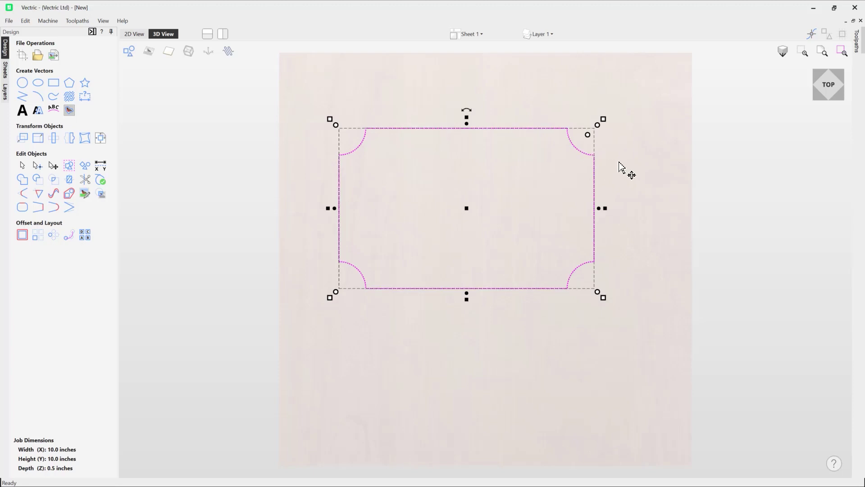
key(r)
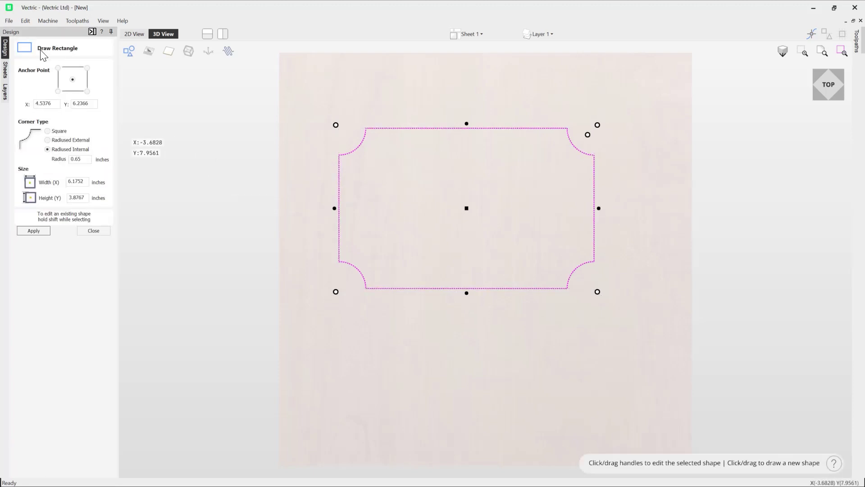